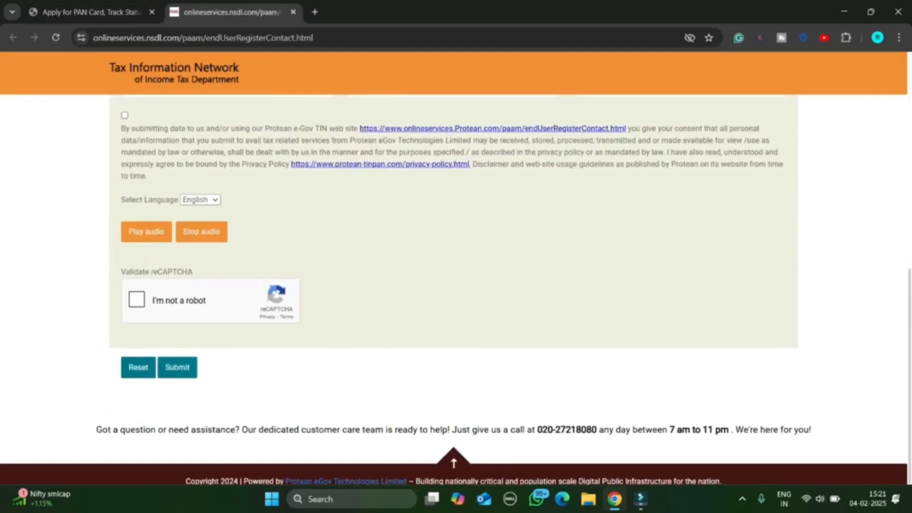
Choose 'New PAN - Indian Citizen (Form 49A)' as application type and INDIVIDUAL as category
scroll(456, 285, "up", 10)
scroll(456, 285, "down", 2)
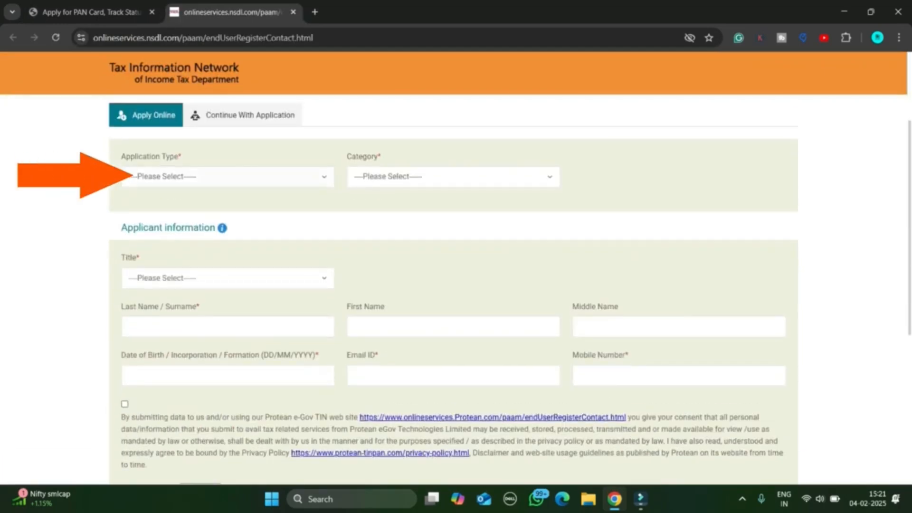
left_click(228, 176)
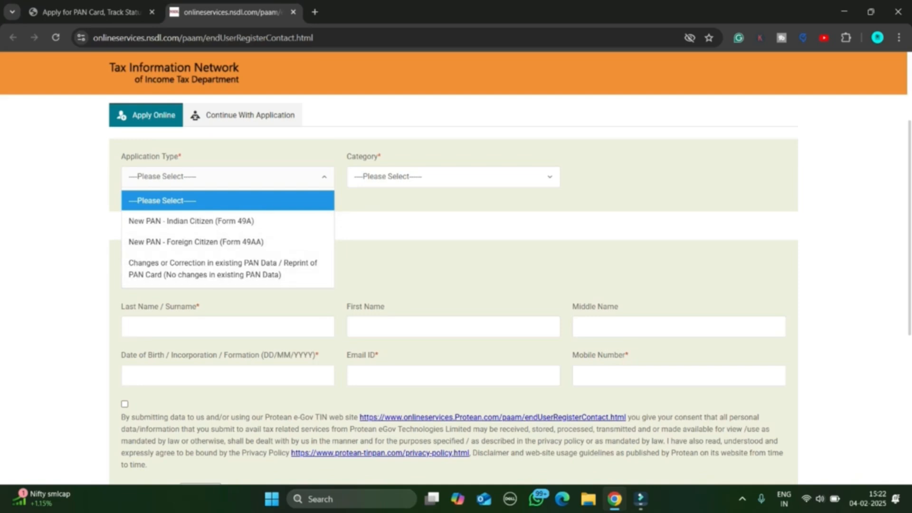
left_click(191, 221)
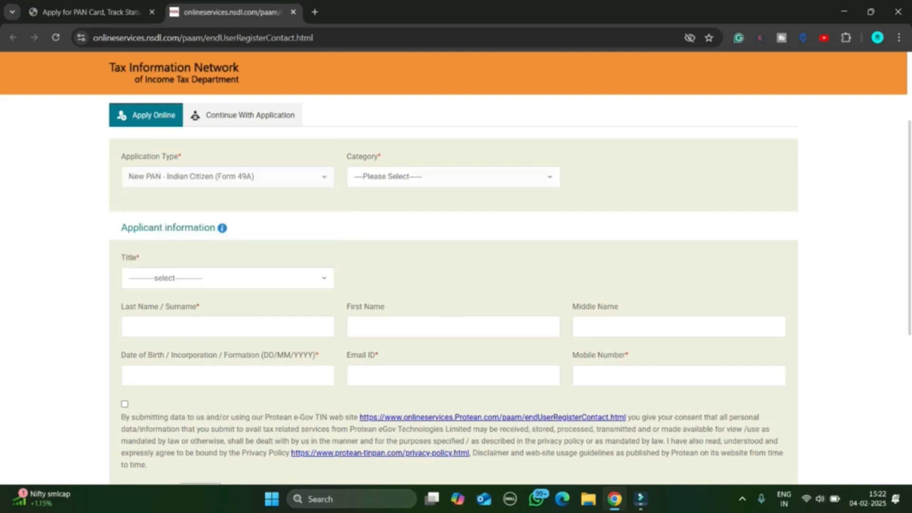
left_click(453, 177)
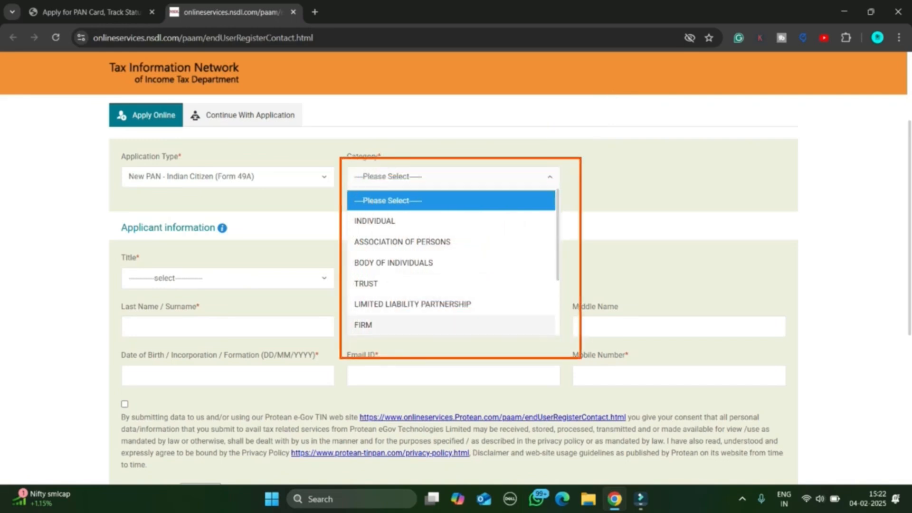
scroll(452, 304, "down", 2)
scroll(452, 304, "up", 2)
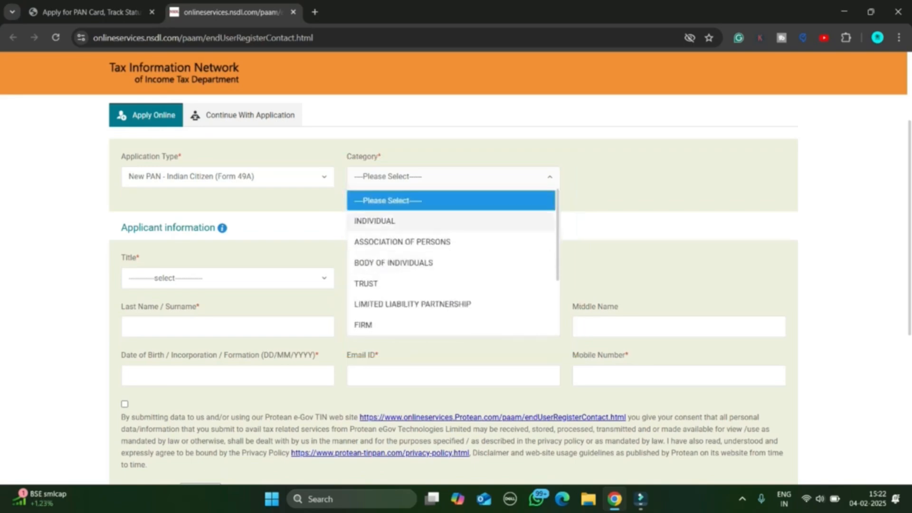
left_click(374, 221)
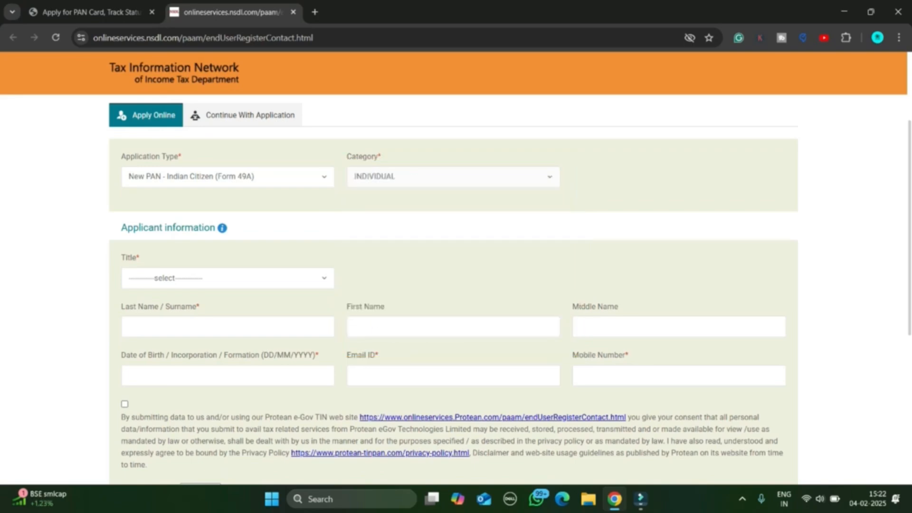
scroll(453, 290, "down", 2)
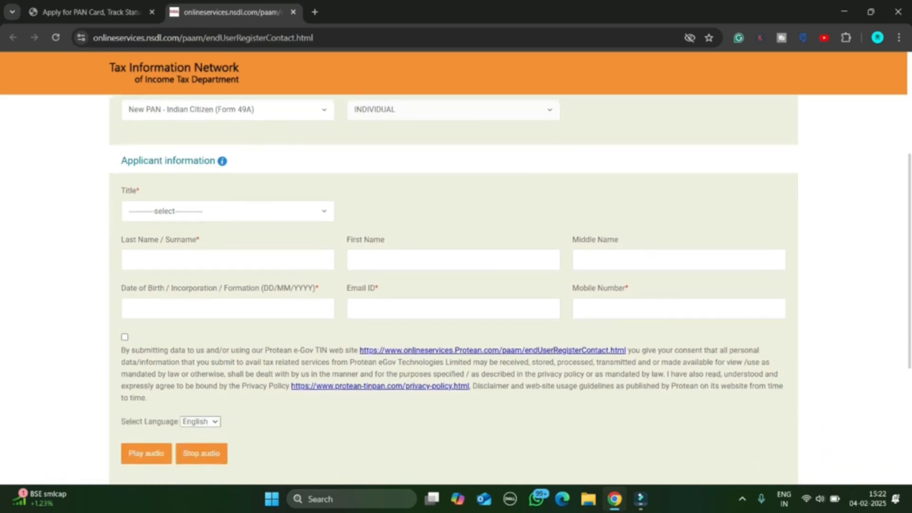
left_click(228, 205)
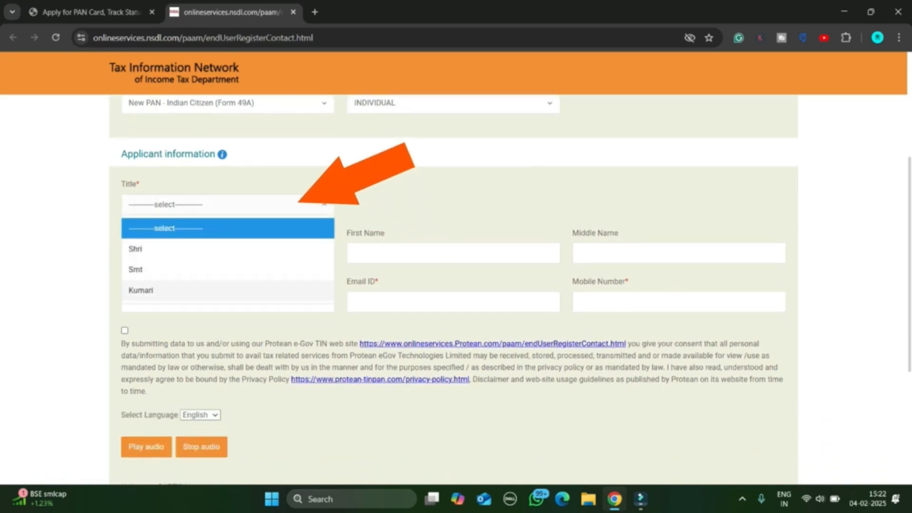
scroll(228, 207, "down", 1)
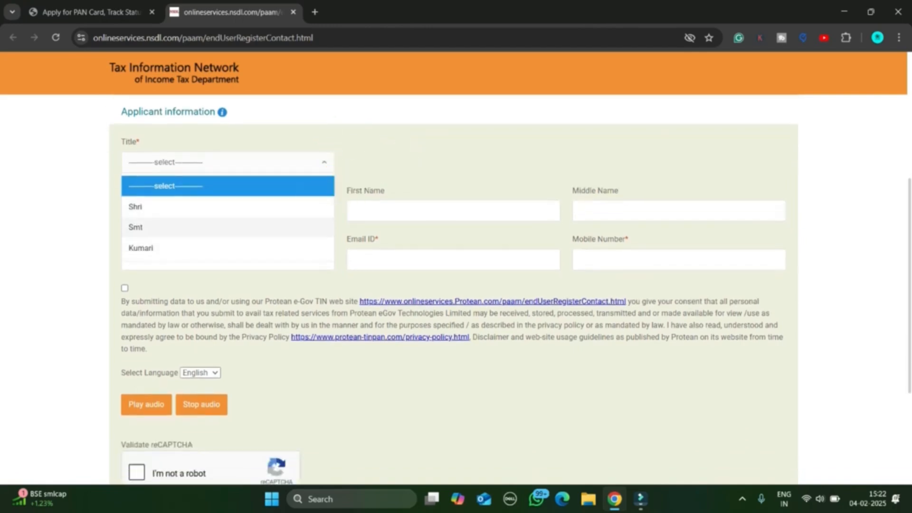
key("Escape")
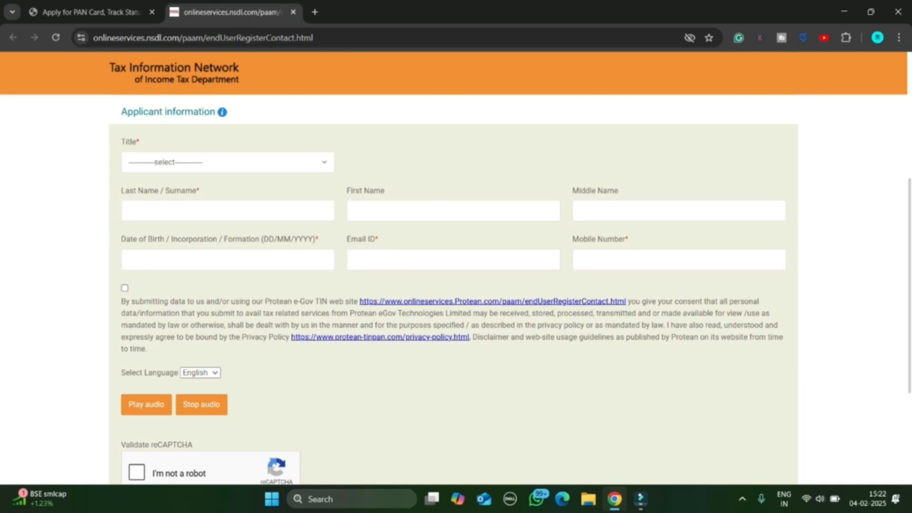
Scroll down the applicant registration form
scroll(454, 289, "down", 2)
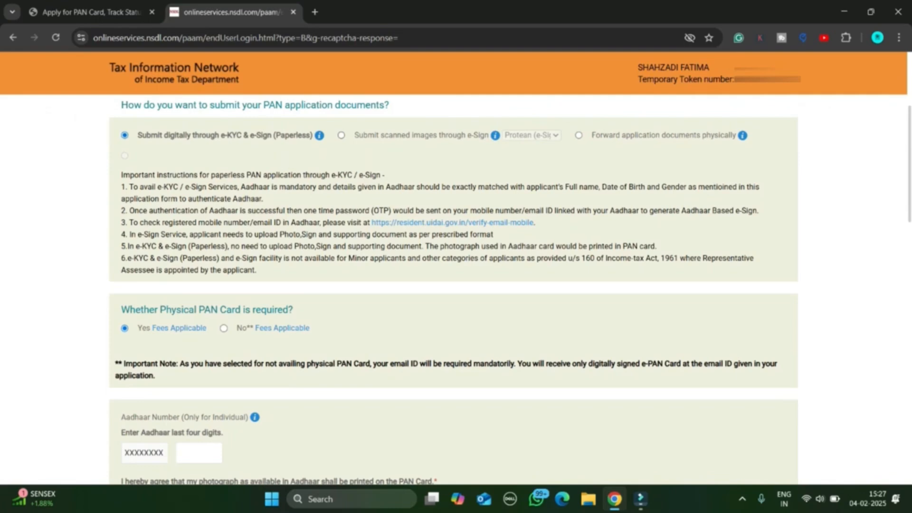
scroll(453, 291, "down", 4)
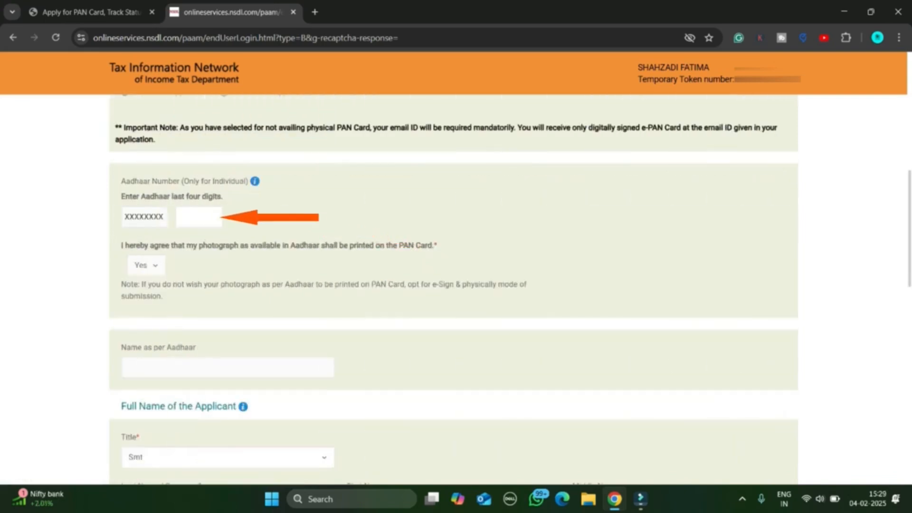
left_click(147, 265)
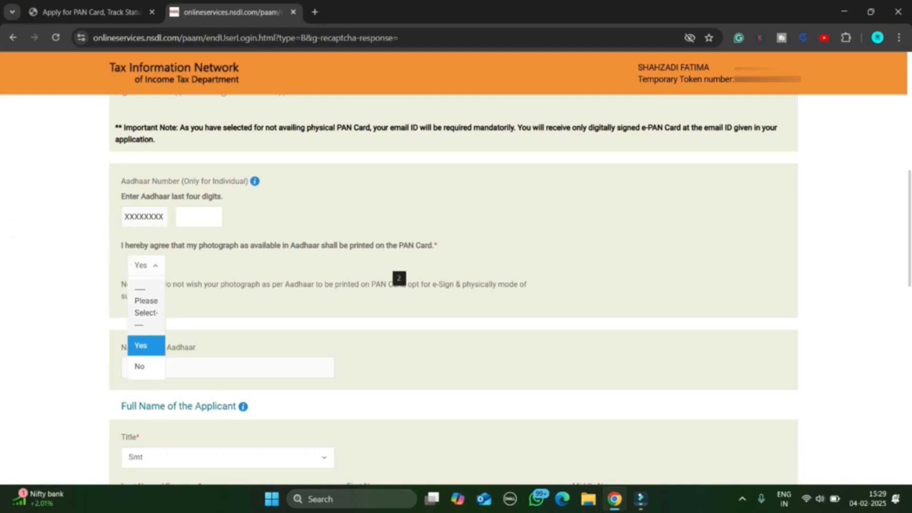
left_click(394, 266)
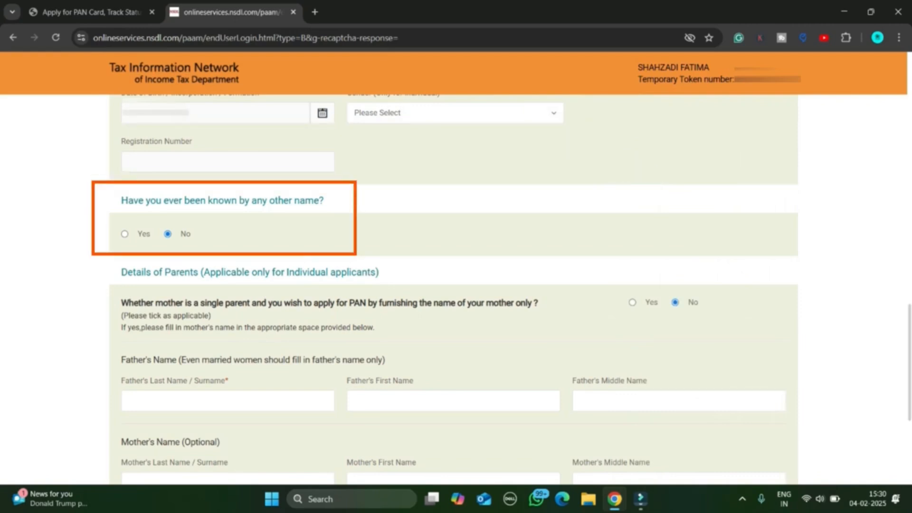
Leave the 'known by any other name' answer at No after briefly trying Yes
left_click(125, 234)
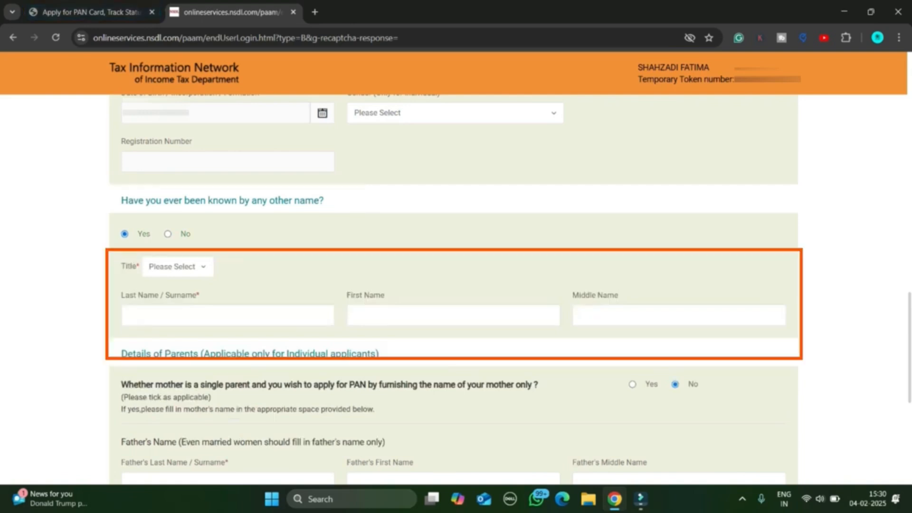
left_click(178, 266)
left_click(178, 267)
left_click(167, 234)
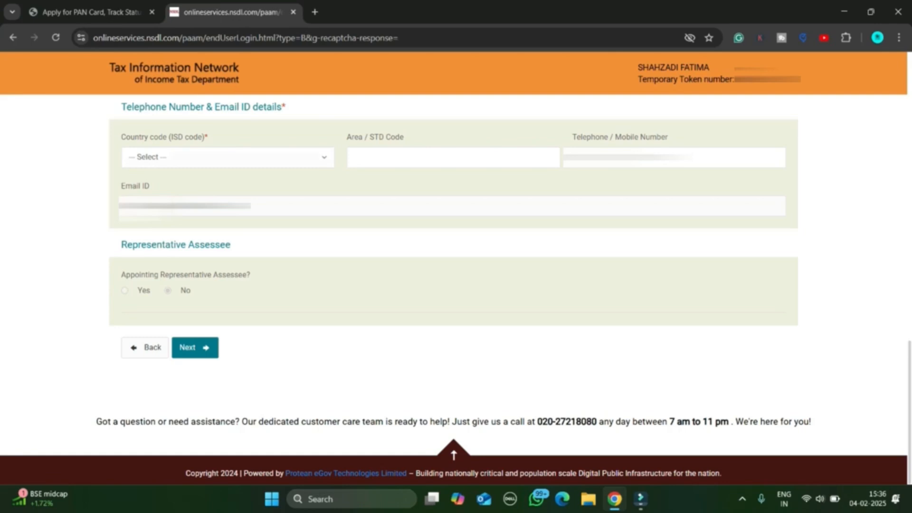
Set the contact country code to INDIA (91)
left_click(228, 158)
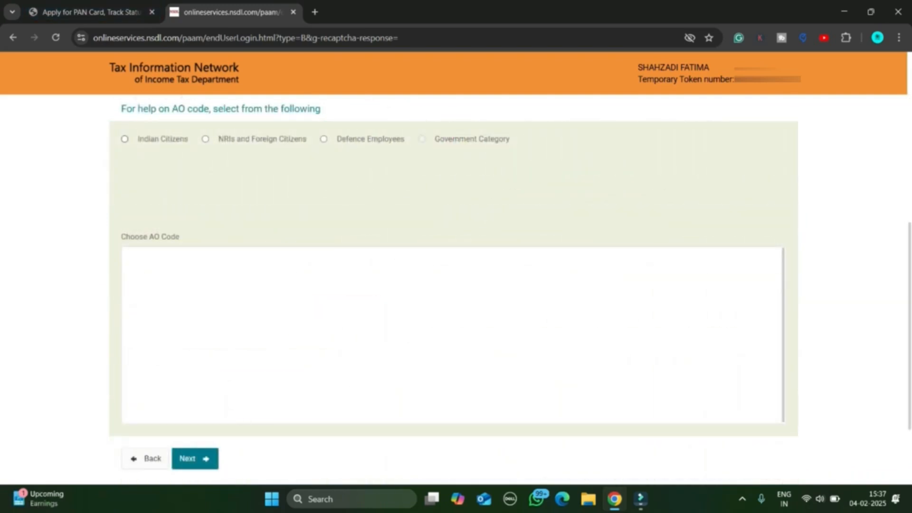
Select Indian Citizens to look up the AO code
left_click(125, 139)
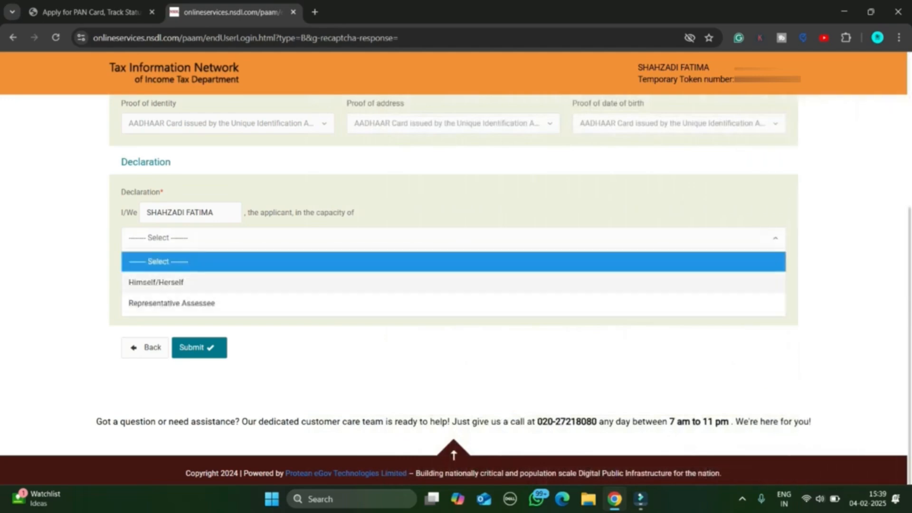
Set the declaration capacity to Himself/Herself
left_click(156, 282)
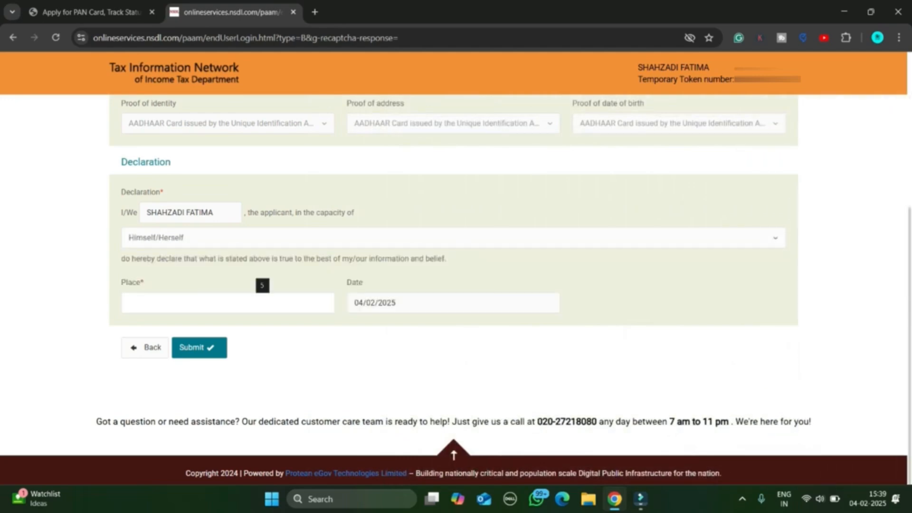
left_click(241, 239)
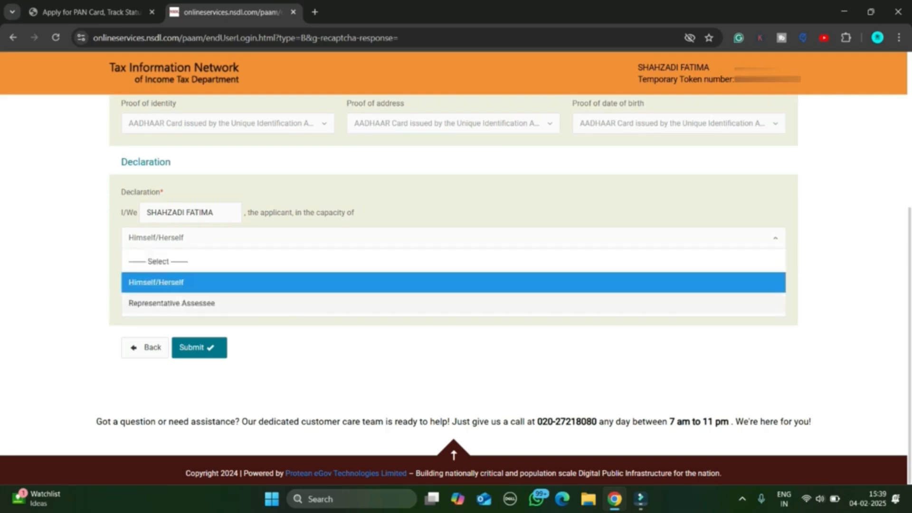
left_click(199, 282)
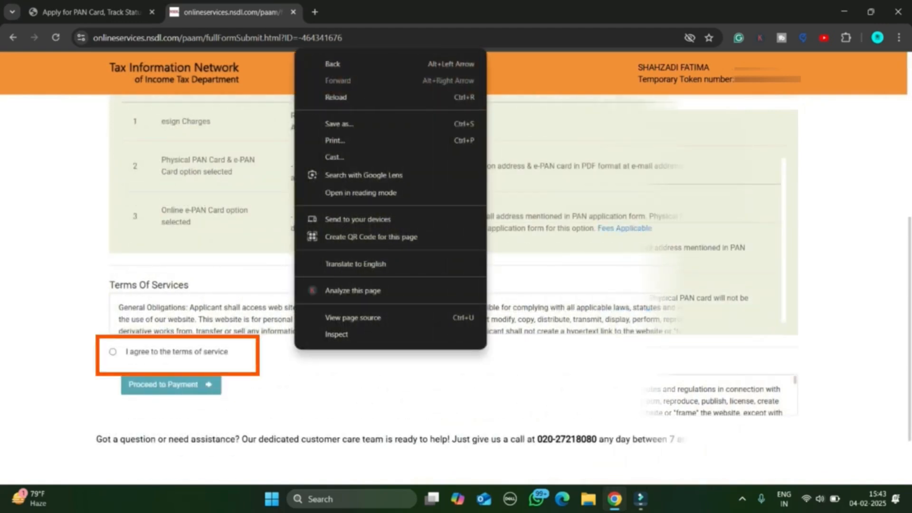
Accept the terms of service and confirm payment of the 106.90 fee
left_click(113, 352)
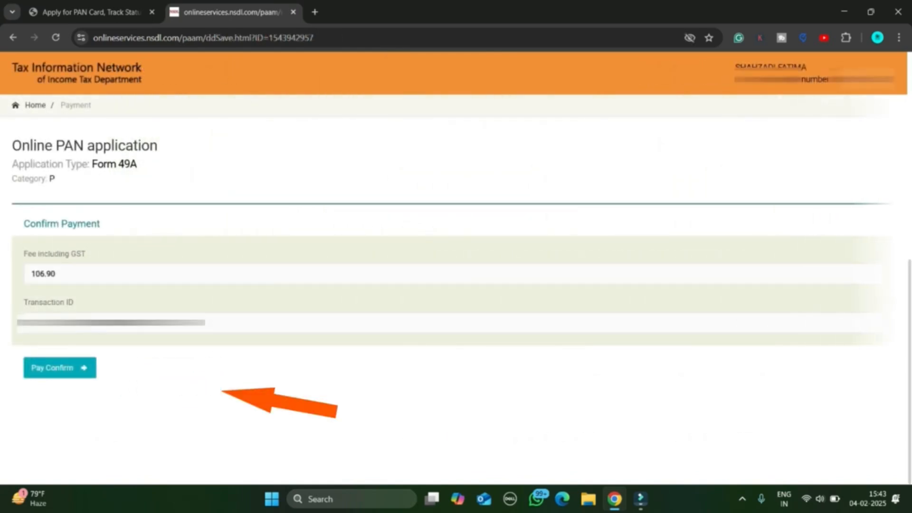
left_click(60, 368)
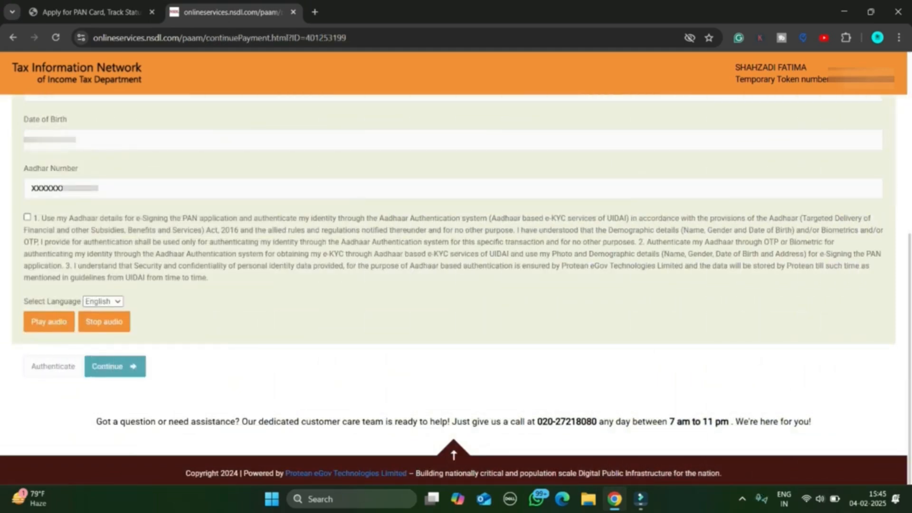
Give Aadhaar consent, authenticate, and submit the e-KYC OTP received
left_click(27, 217)
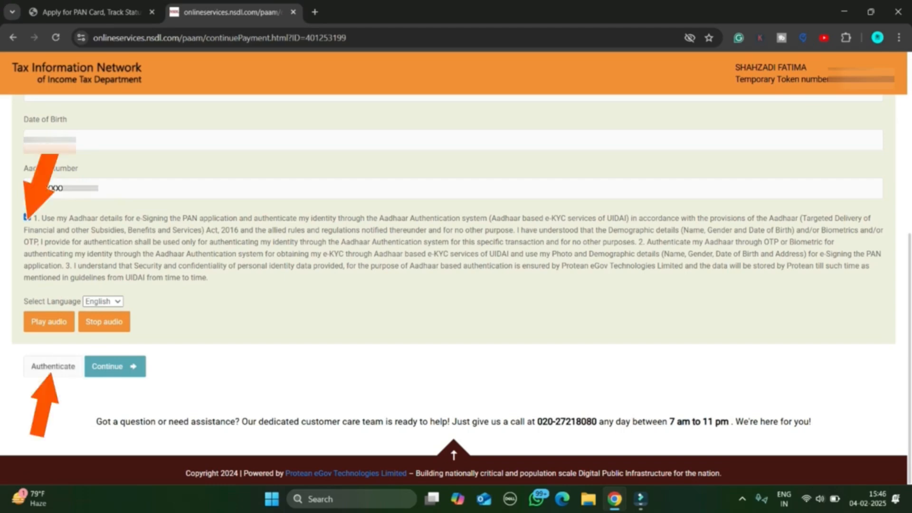
left_click(52, 366)
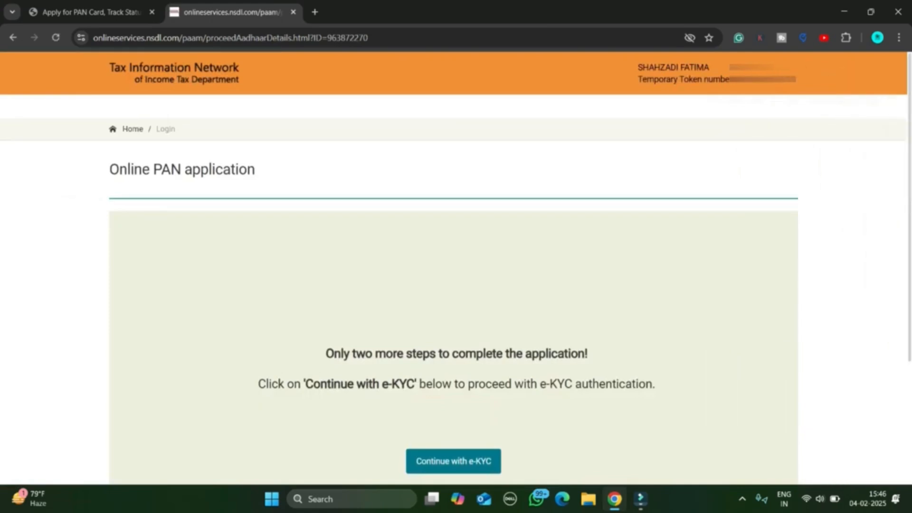
scroll(457, 285, "down", 3)
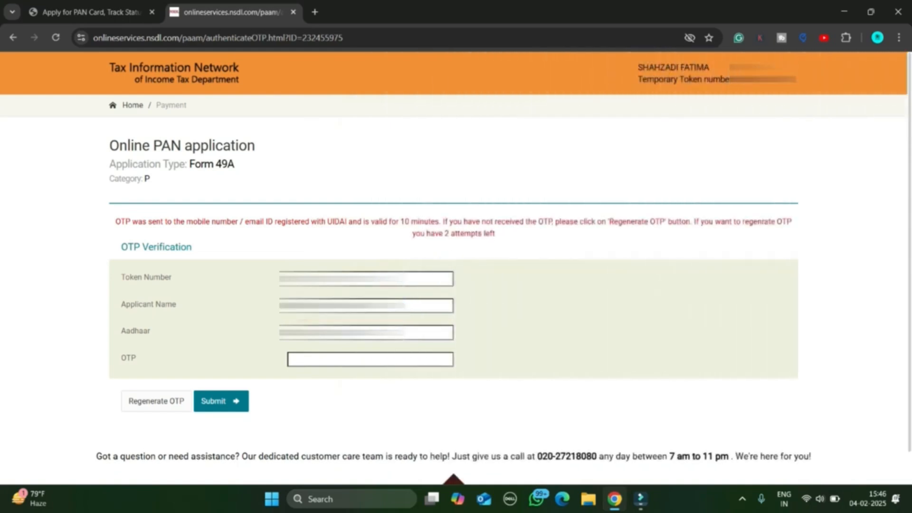
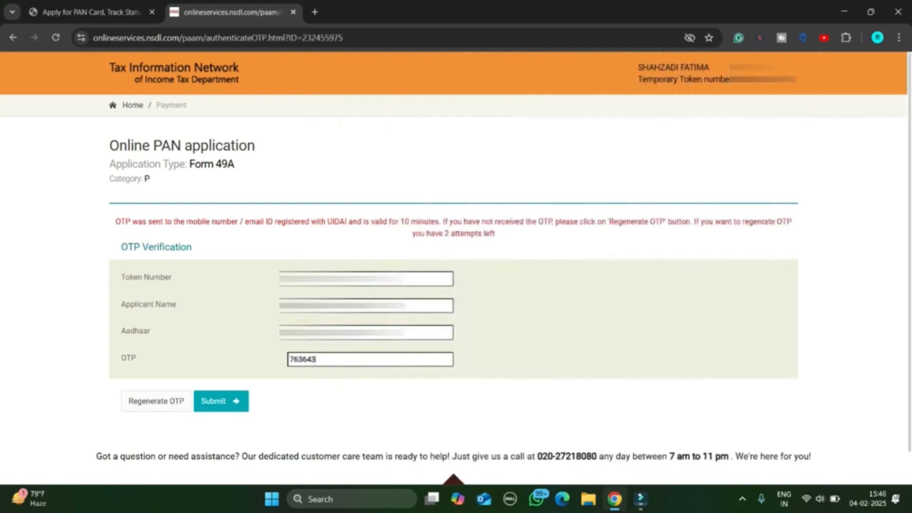
left_click(220, 401)
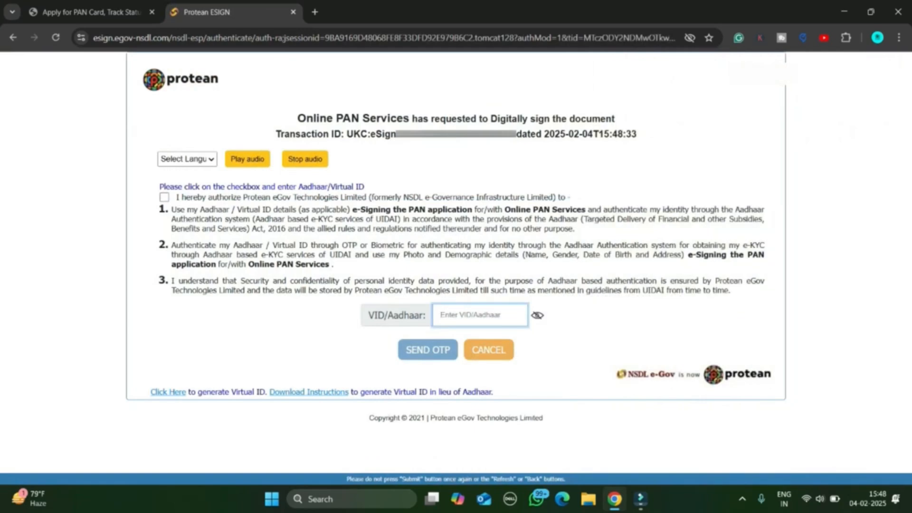
Enter the Aadhaar/VID number, request the e-sign OTP, and submit it for verification
type("4")
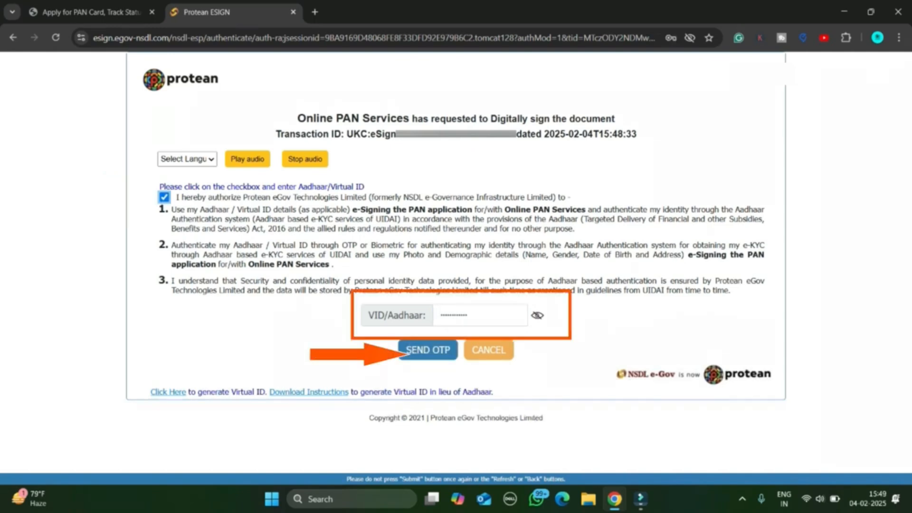
left_click(427, 350)
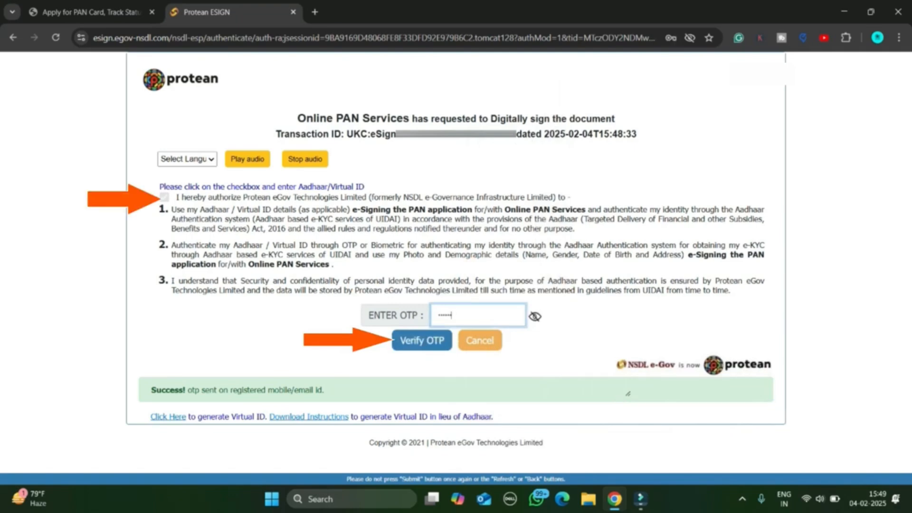
key("Return")
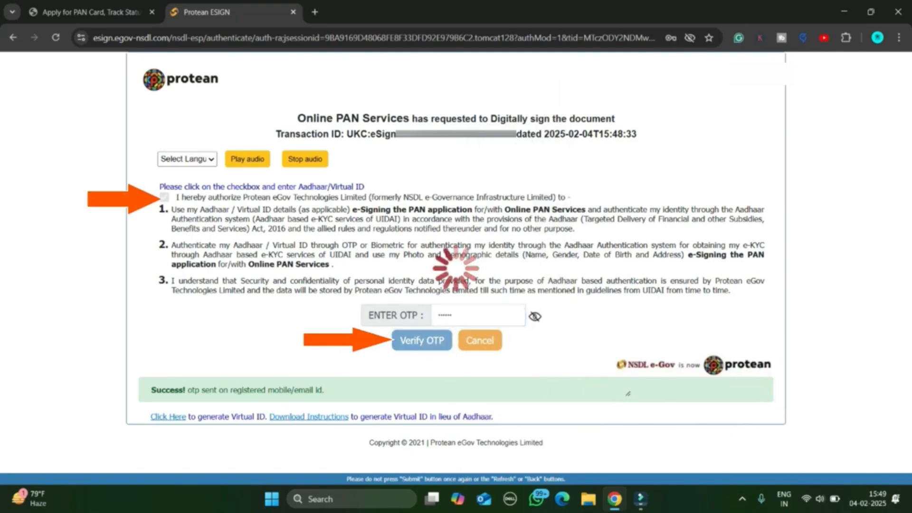